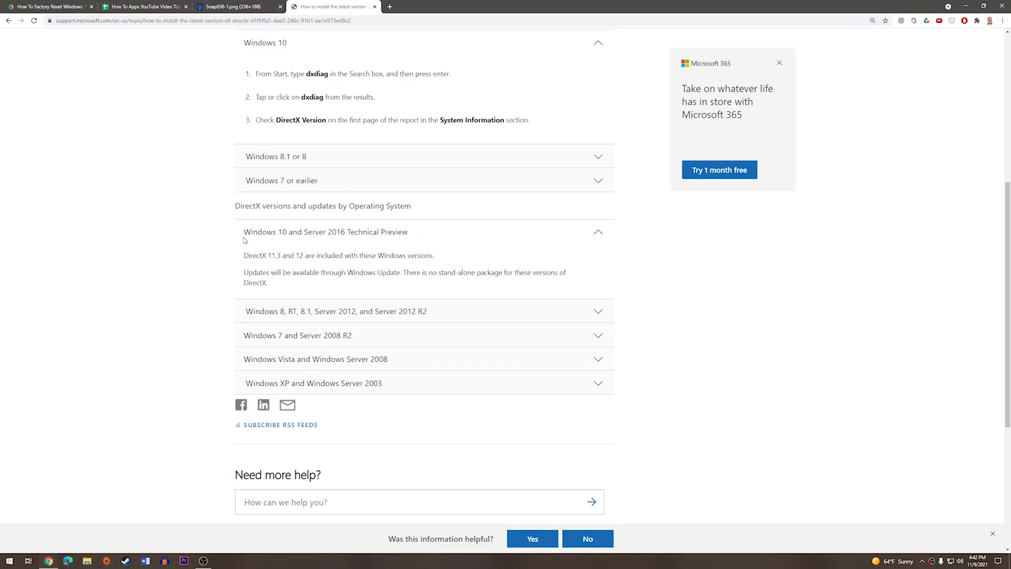
# Re-expand the Windows 10 and Server 2016 section and select its two DirectX paragraphs.
pyautogui.click(333, 239)
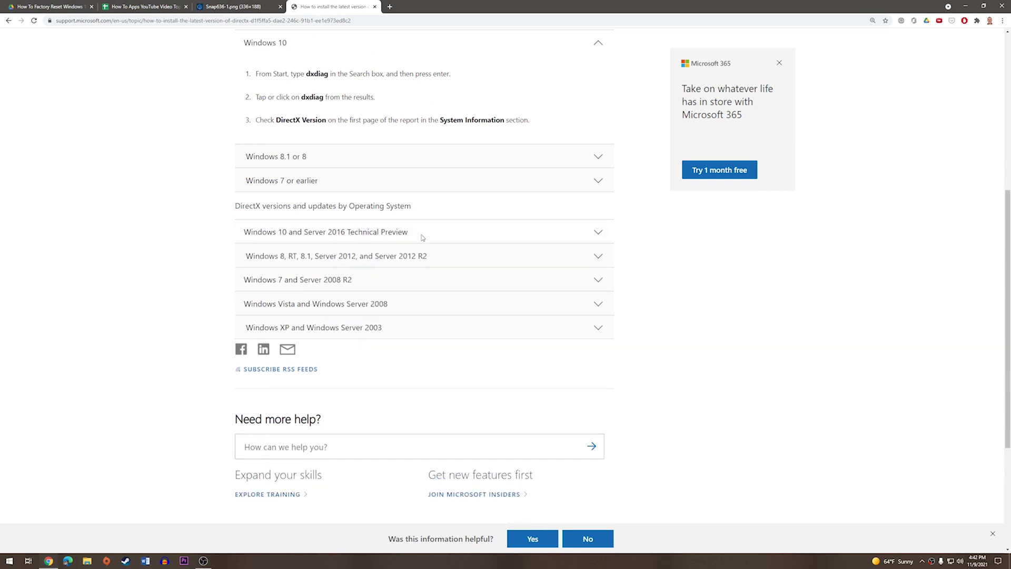
pyautogui.click(384, 232)
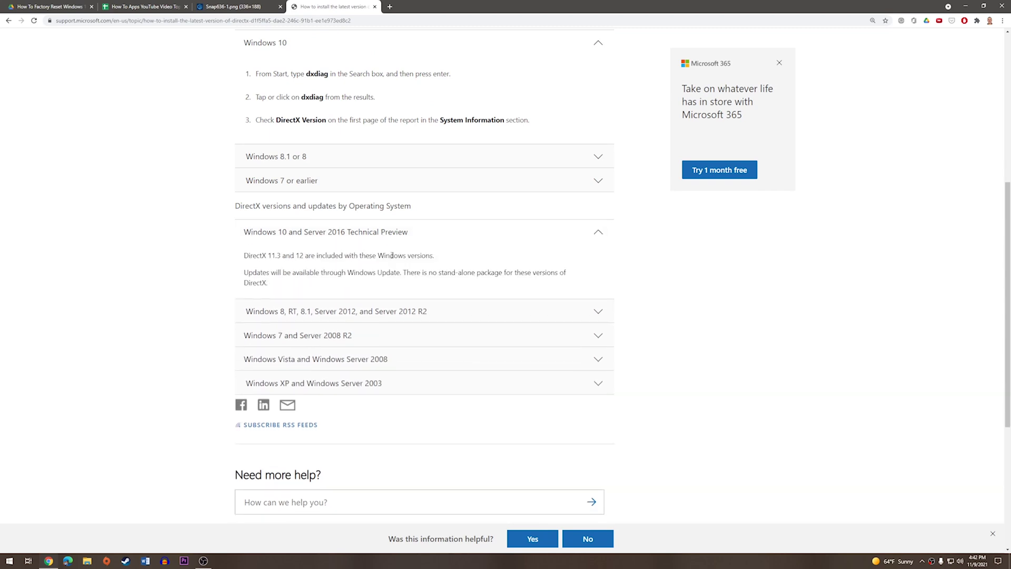
pyautogui.moveTo(387, 285); pyautogui.dragTo(241, 254)
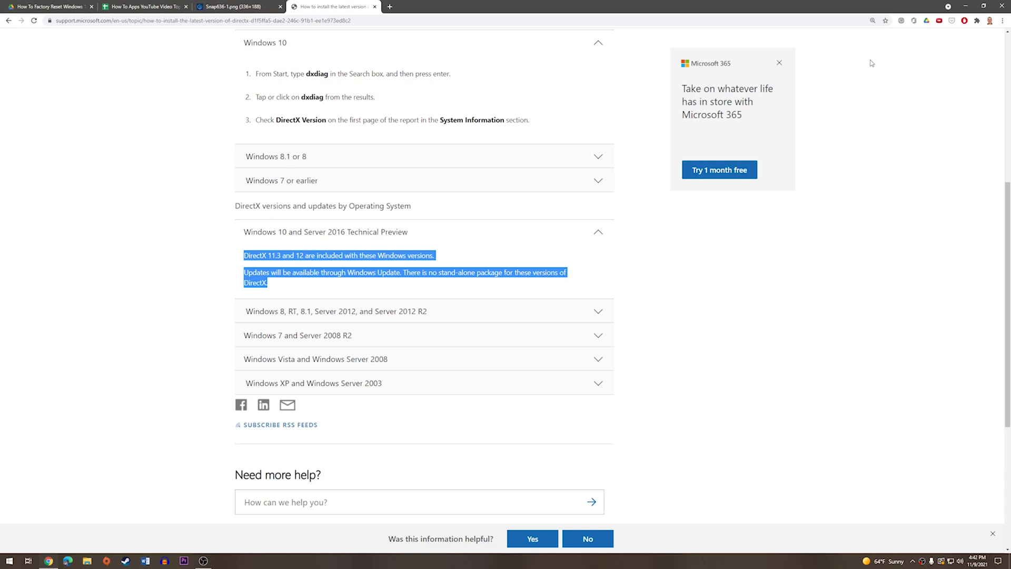
# Minimize the browser and launch Windows Settings from the Start menu.
pyautogui.click(966, 6)
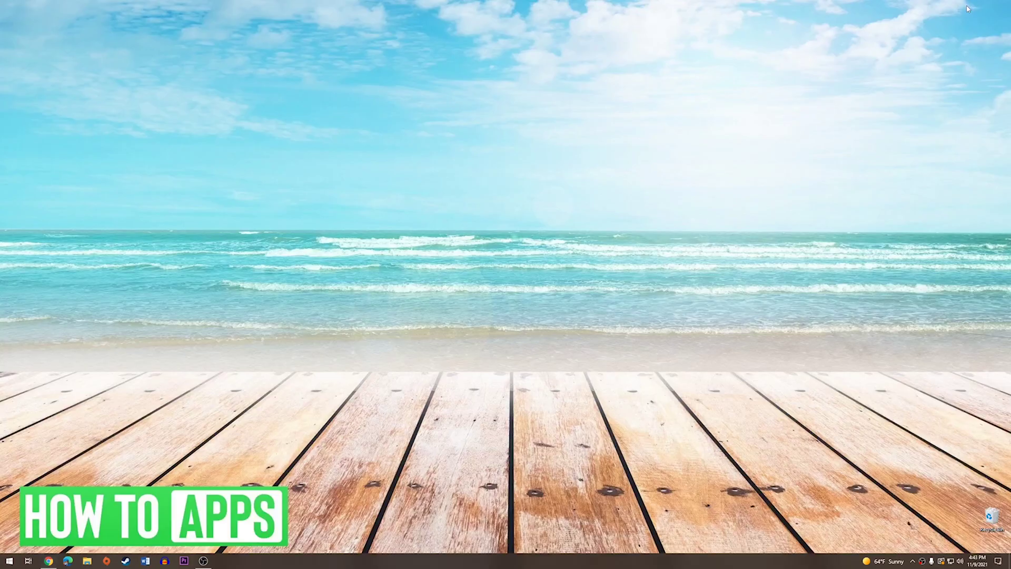
pyautogui.click(9, 562)
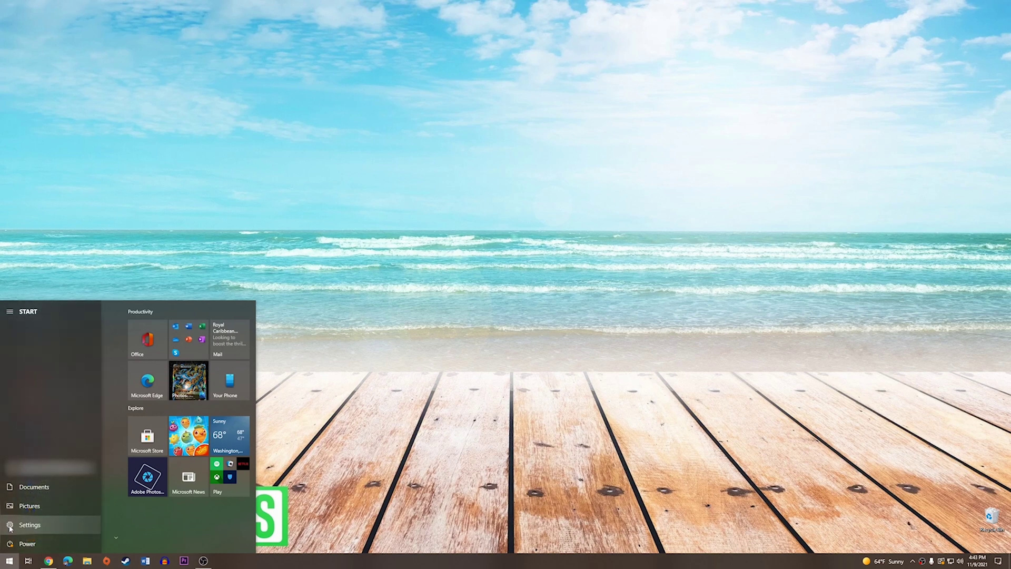
pyautogui.click(10, 525)
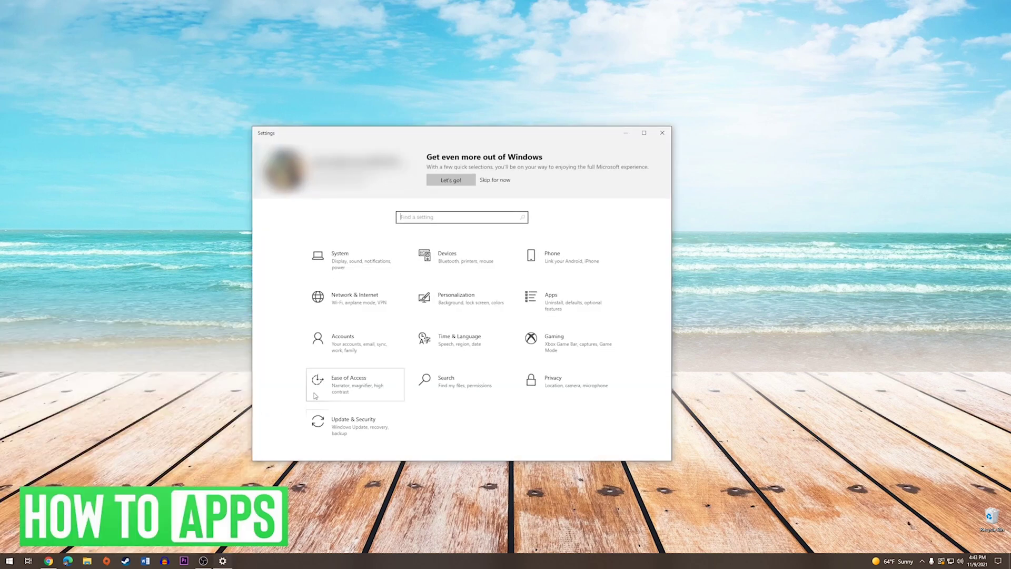
# Run a fresh check for updates in Update & Security's Windows Update page.
pyautogui.click(348, 427)
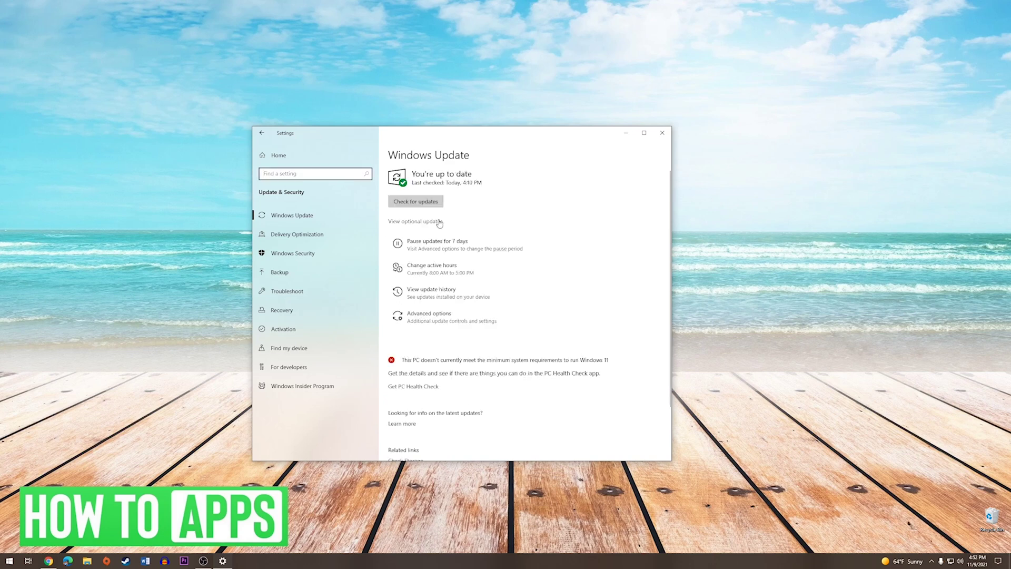
pyautogui.click(405, 205)
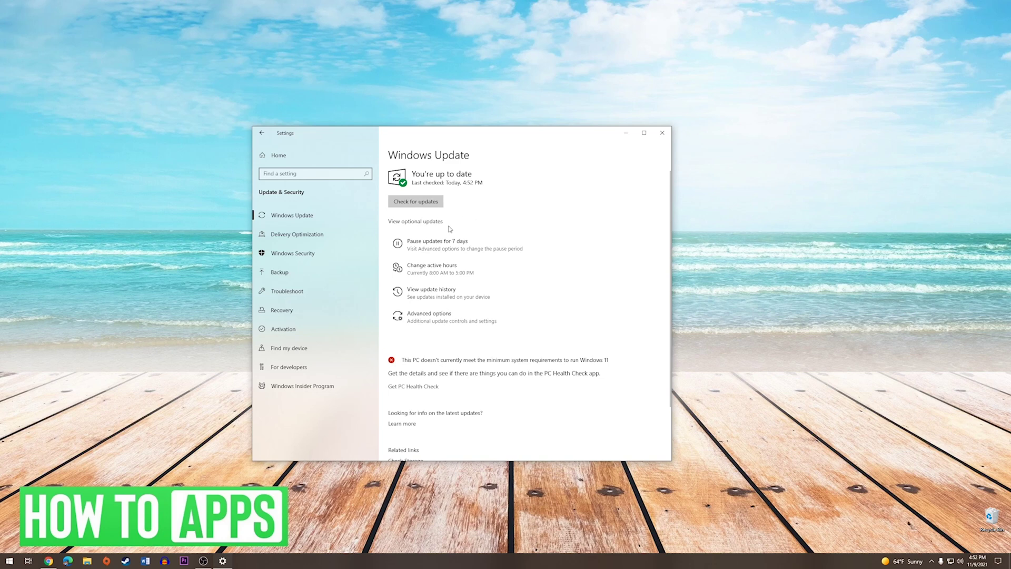
# Review the optional driver updates listing two Intel drivers, then close Settings.
pyautogui.click(428, 223)
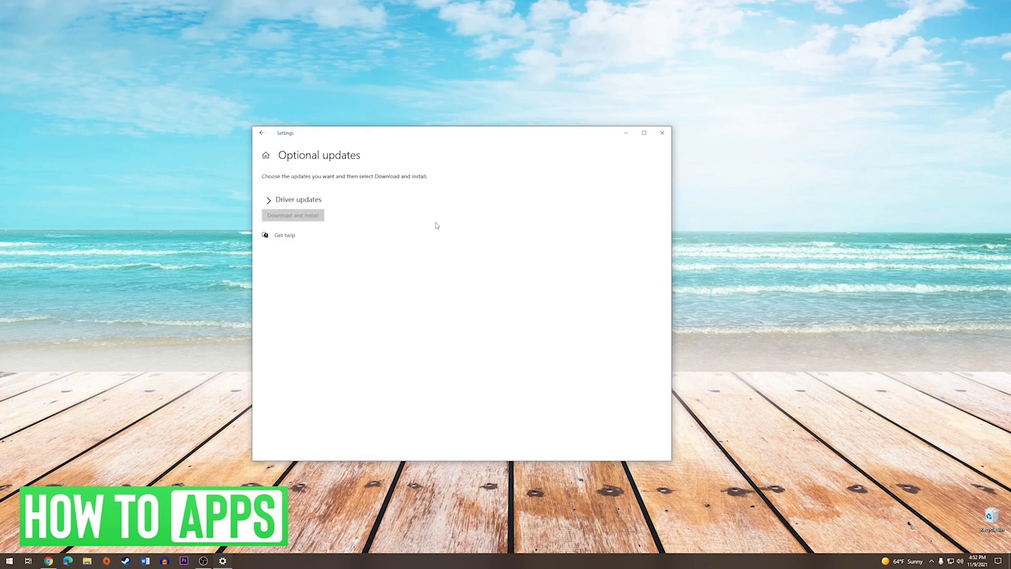
pyautogui.click(270, 201)
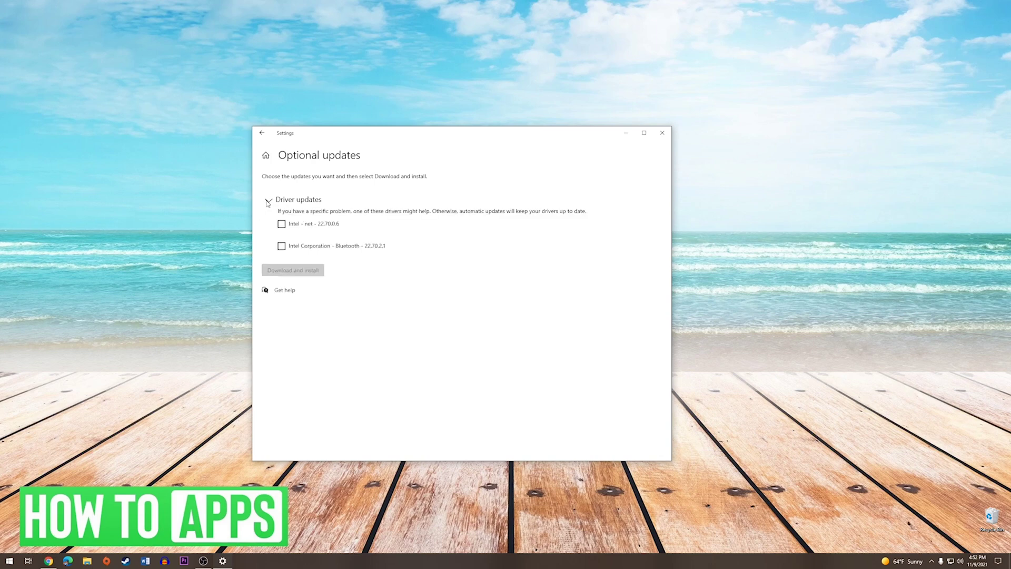
pyautogui.click(662, 134)
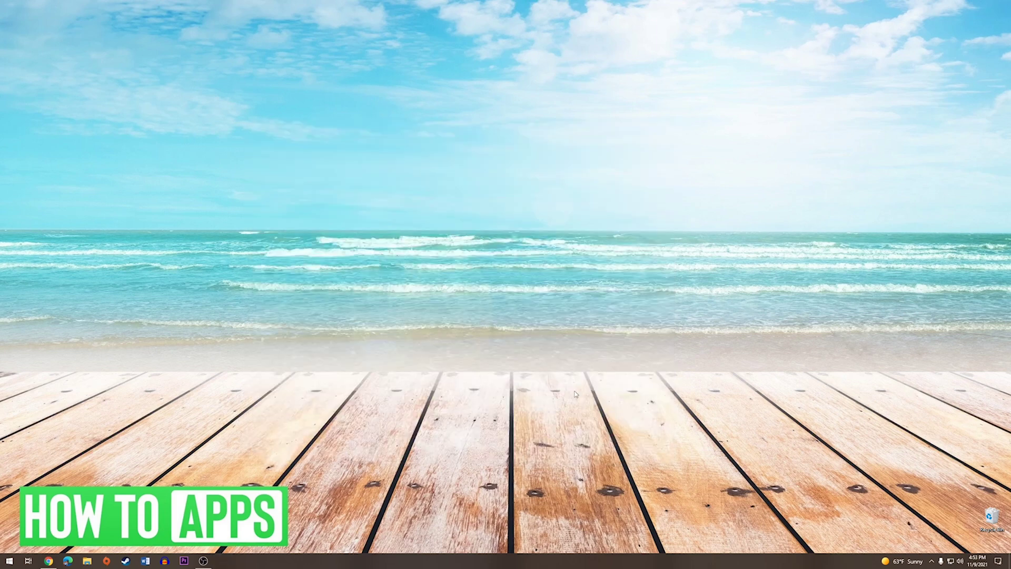